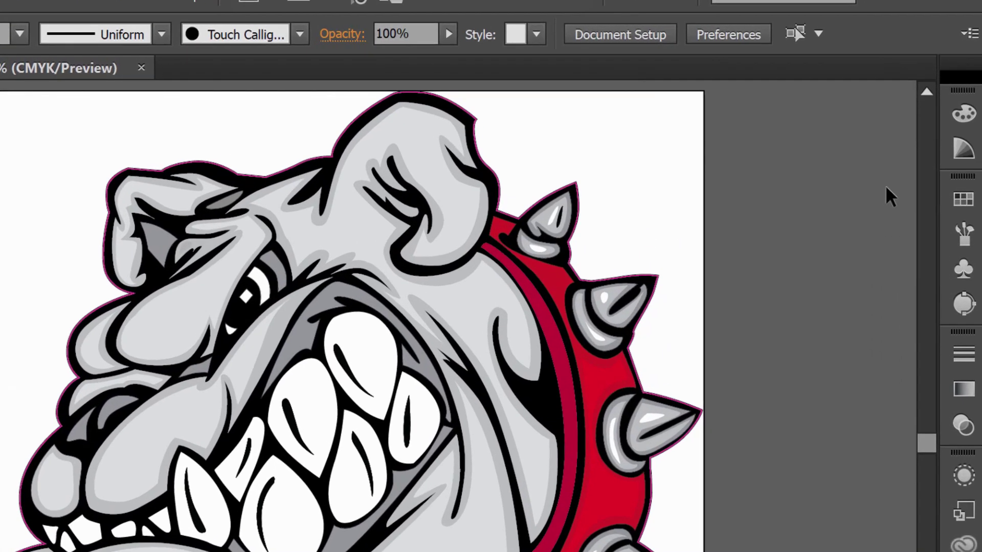
Create a spot colour swatch named PerfCutContour with cyan 37% and magenta 39%
{"action": "left_click", "coordinate": [965, 200]}
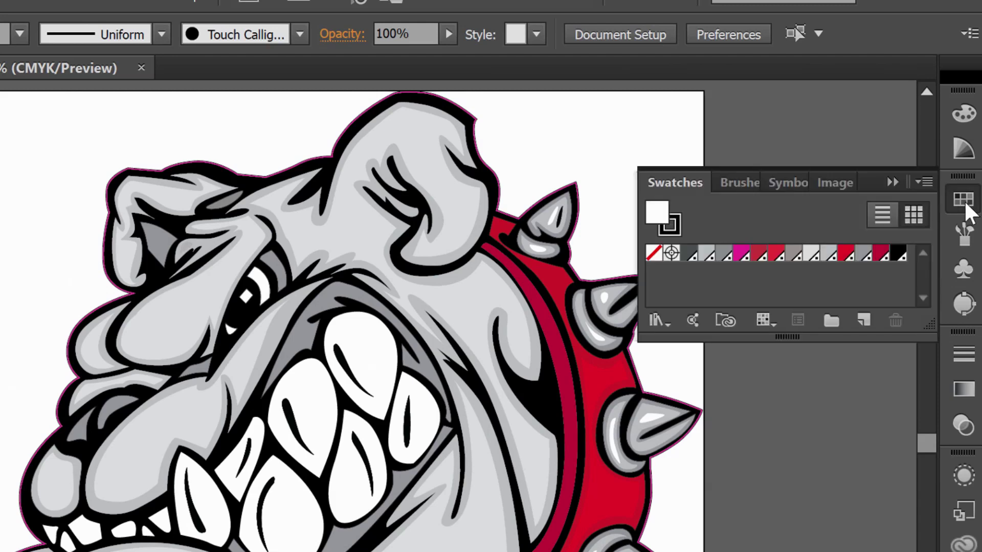
{"action": "left_click", "coordinate": [926, 181]}
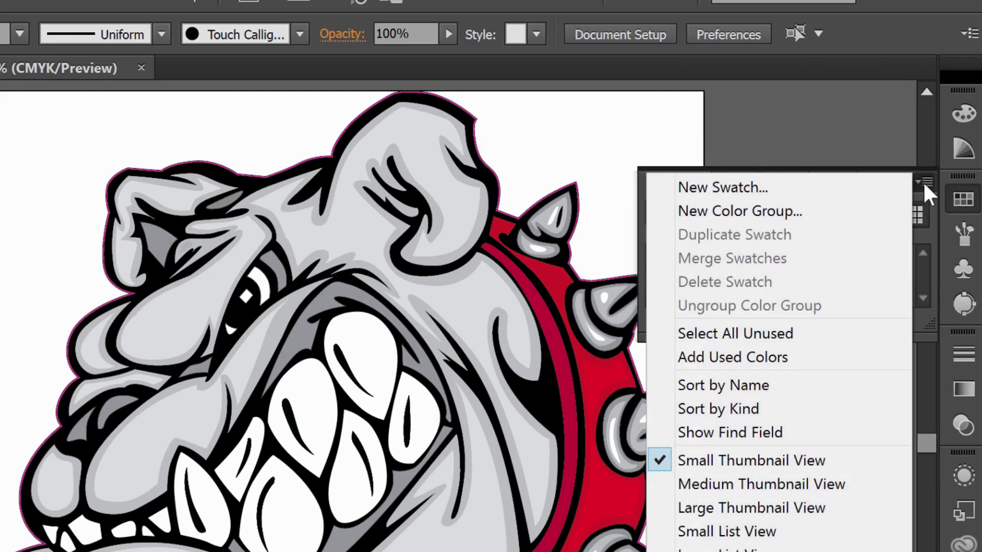
{"action": "left_click", "coordinate": [885, 185]}
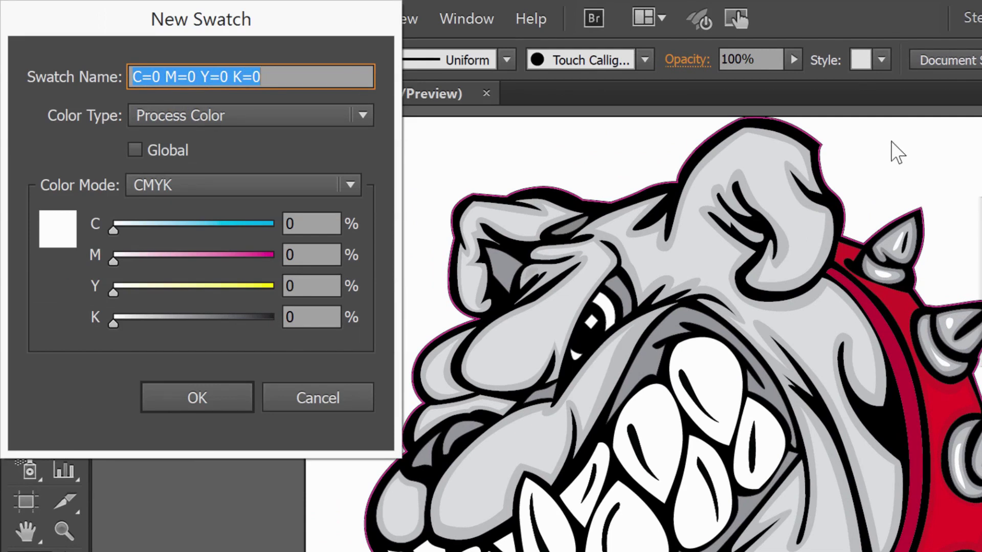
{"action": "type", "text": "PerfCut"}
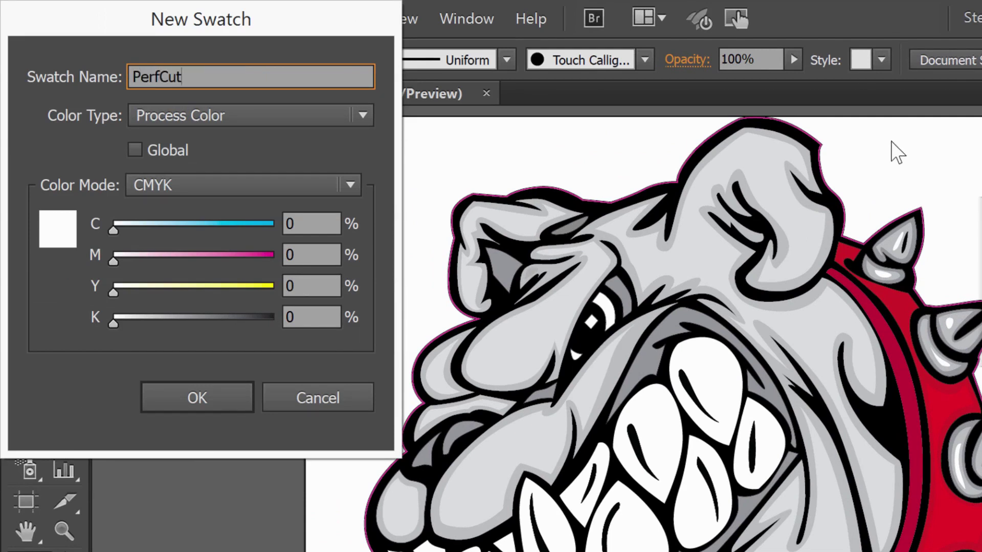
{"action": "type", "text": "Contour"}
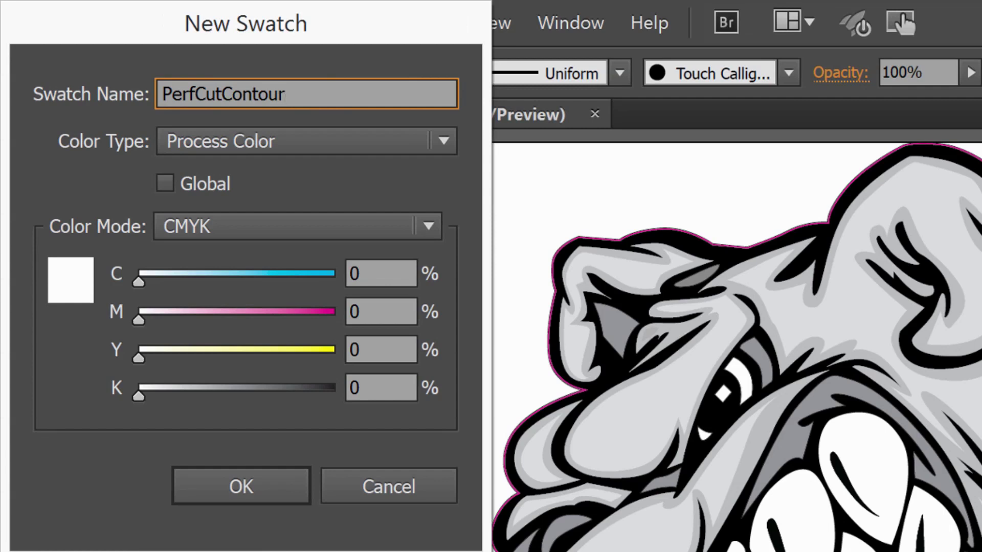
{"action": "left_click", "coordinate": [452, 143]}
{"action": "left_click", "coordinate": [330, 208]}
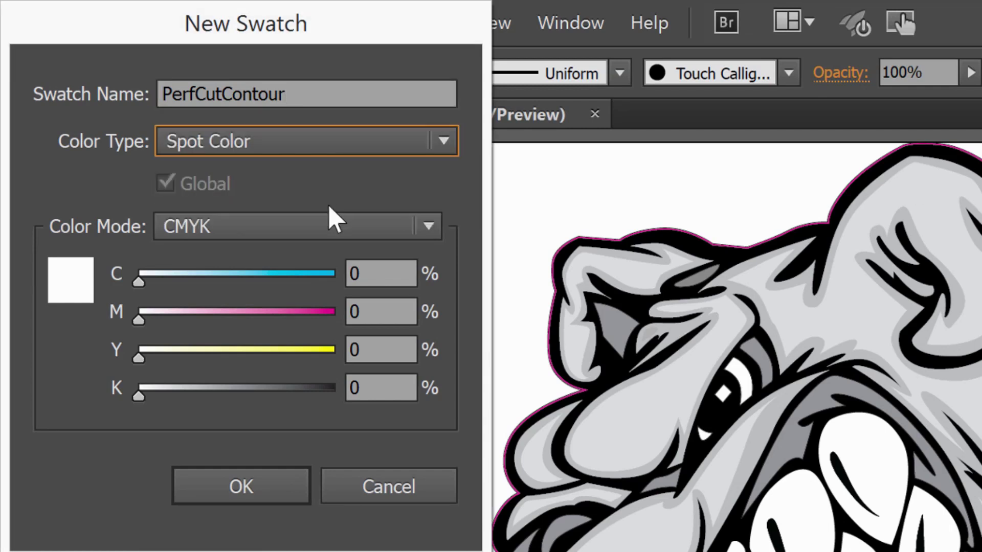
{"action": "left_click", "coordinate": [213, 278]}
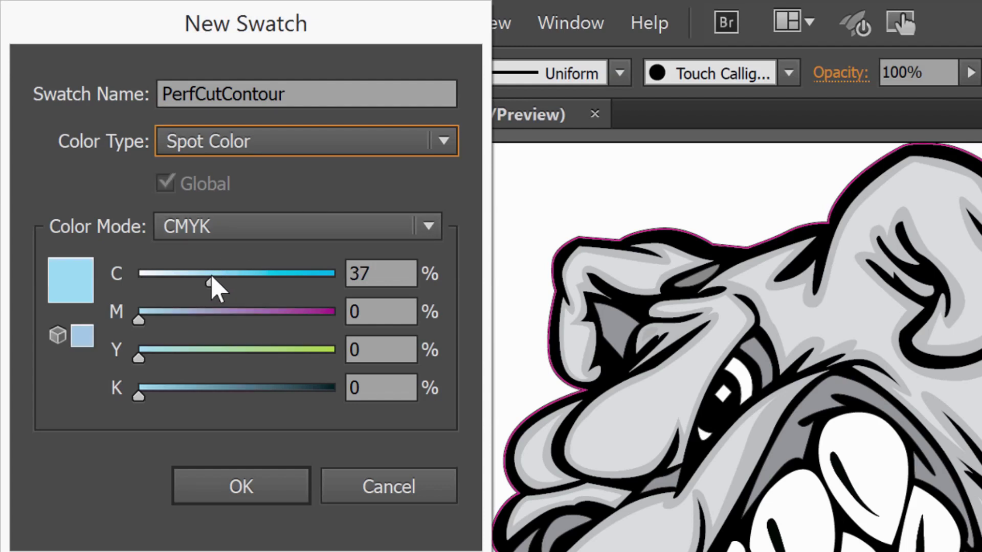
{"action": "left_click", "coordinate": [215, 316]}
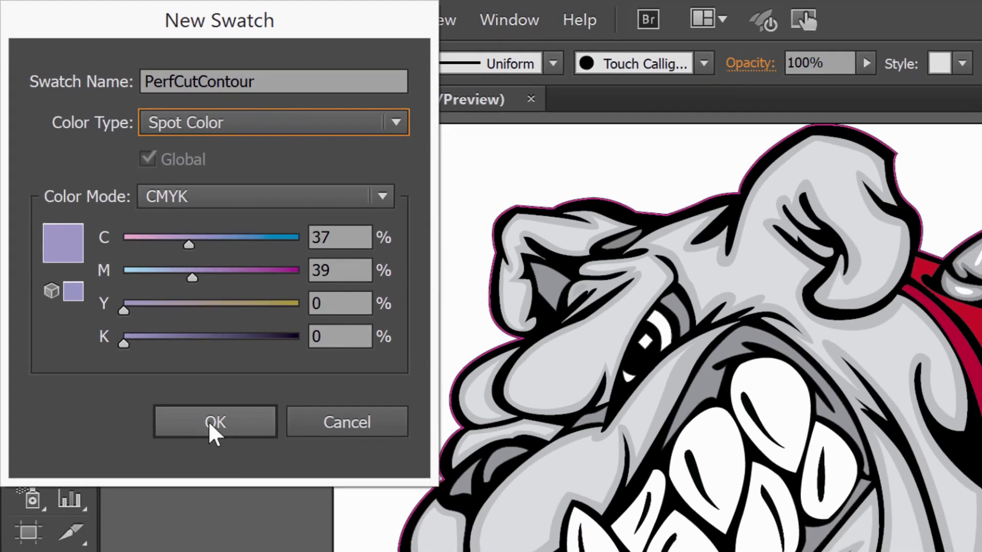
{"action": "left_click", "coordinate": [257, 490]}
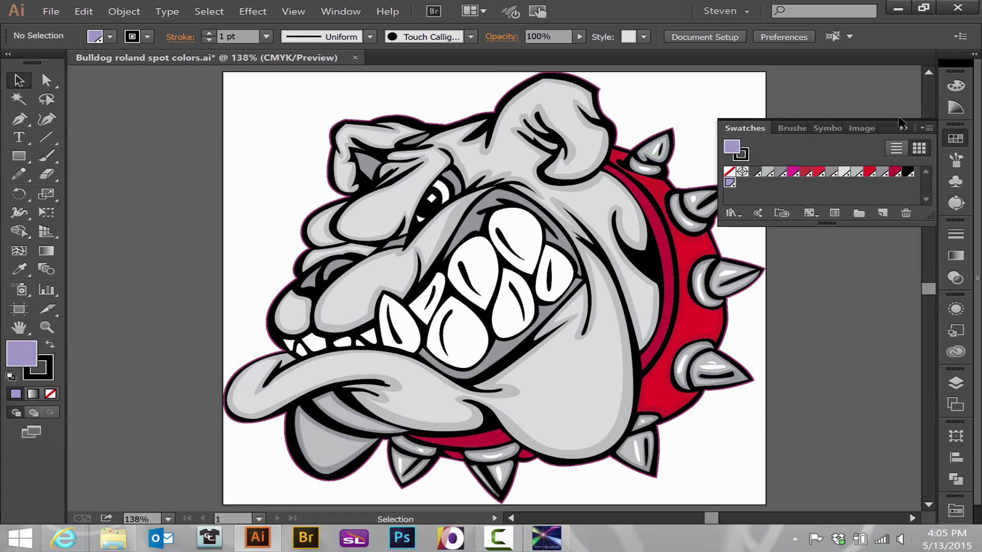
Duplicate the Cutline layer, then lock and hide both the Cutline and Artwork layers
{"action": "left_click", "coordinate": [903, 128]}
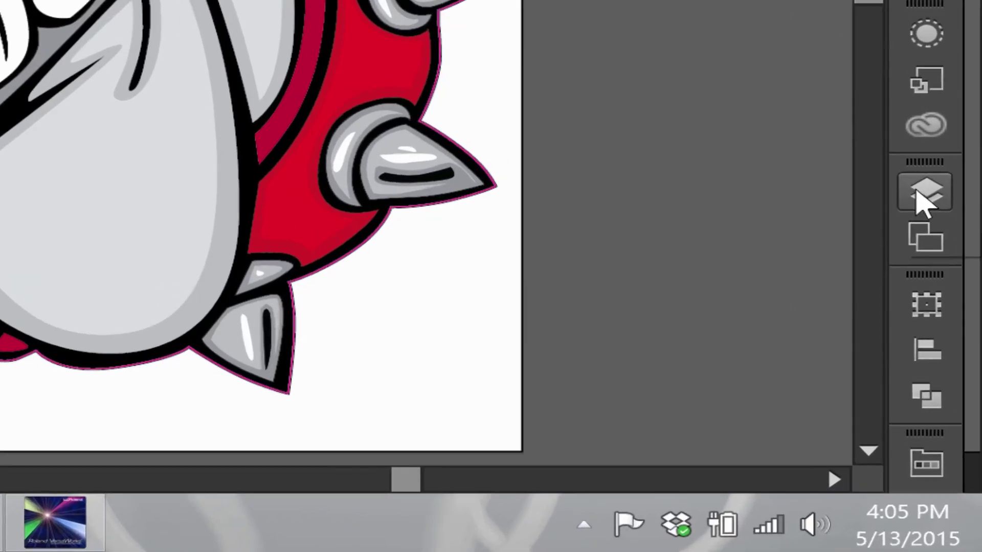
{"action": "left_click", "coordinate": [953, 380]}
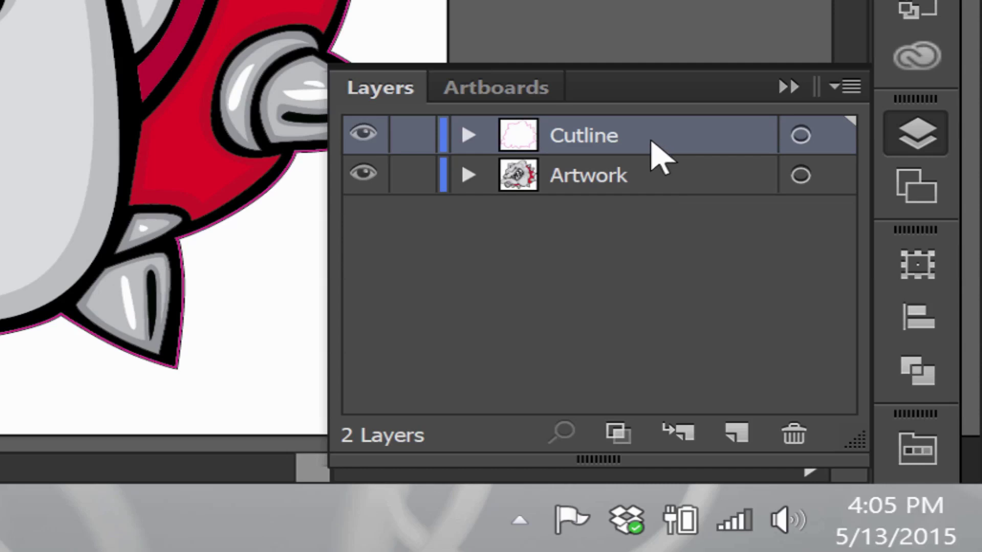
{"action": "left_click_drag", "start_coordinate": [653, 144], "coordinate": [736, 436]}
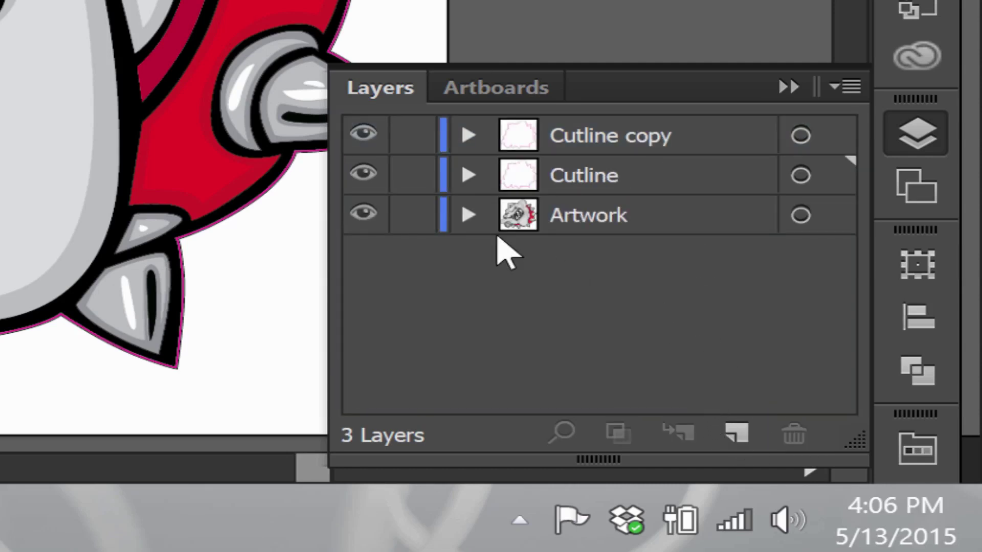
{"action": "left_click", "coordinate": [409, 214]}
{"action": "left_click", "coordinate": [412, 176]}
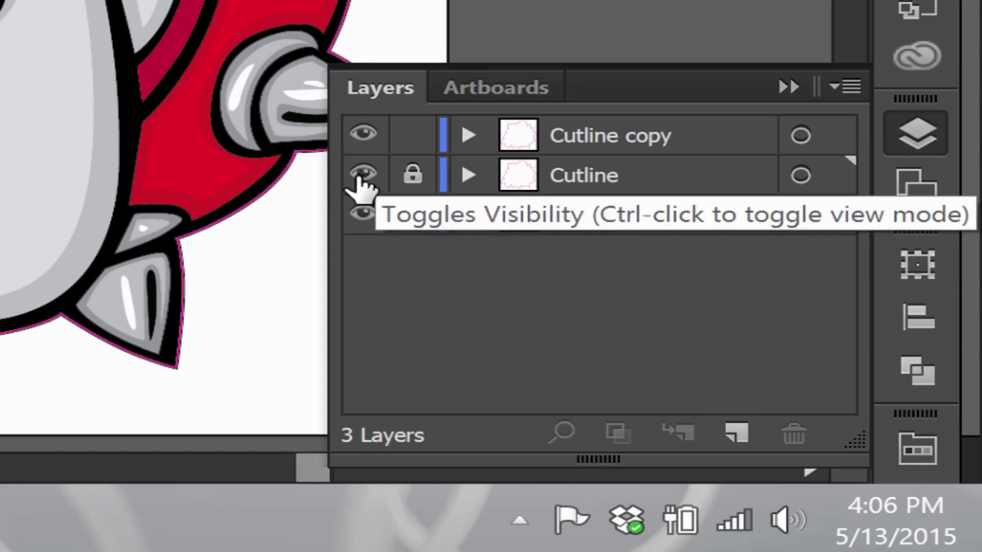
{"action": "left_click", "coordinate": [362, 176]}
{"action": "left_click", "coordinate": [363, 214]}
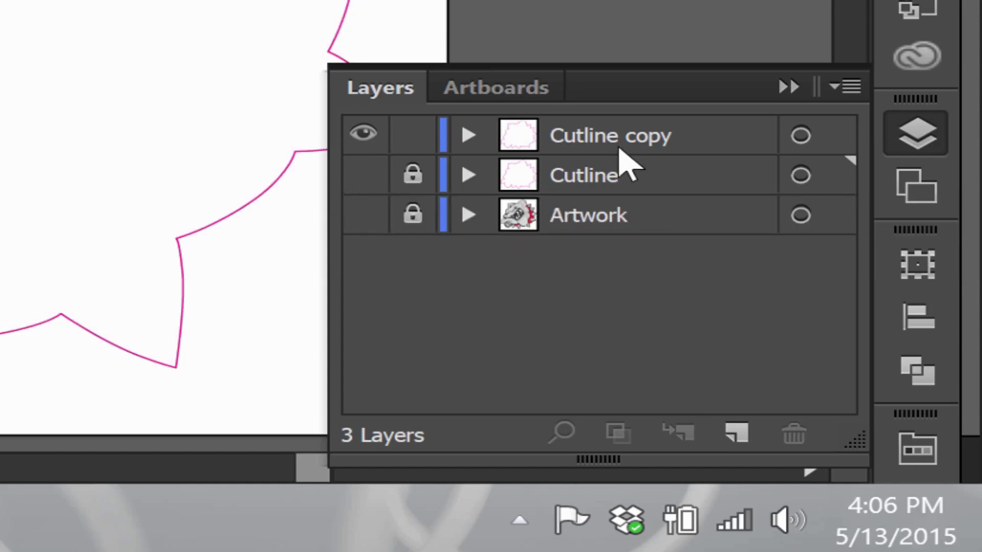
Rename the Cutline copy layer to PerfCut
{"action": "double_click", "coordinate": [587, 135]}
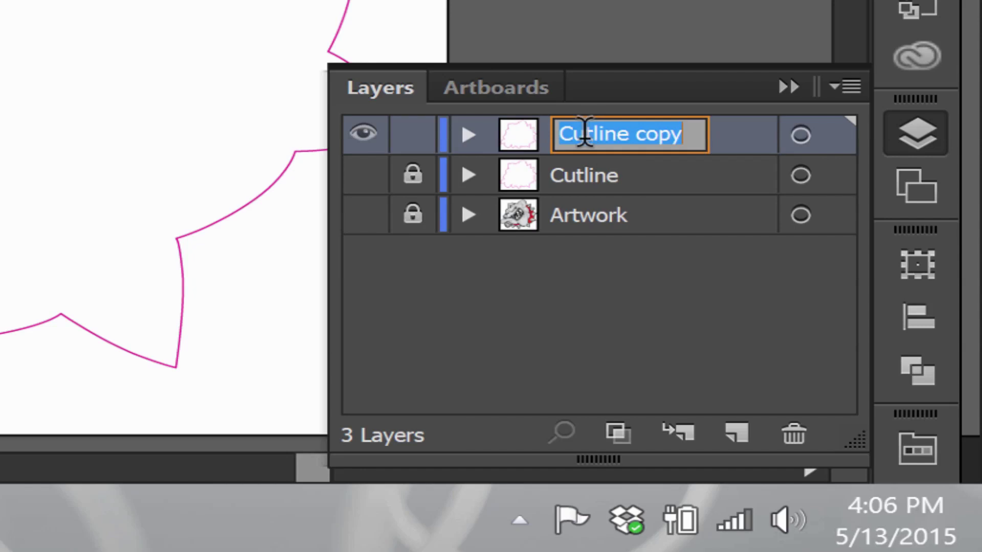
{"action": "type", "text": "Pe"}
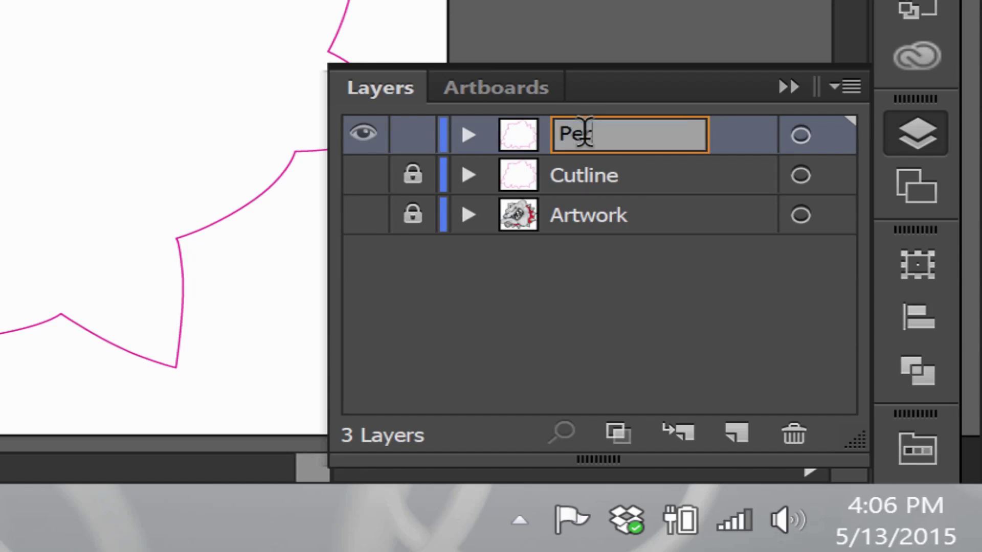
{"action": "type", "text": "rfCut"}
{"action": "left_click", "coordinate": [679, 292]}
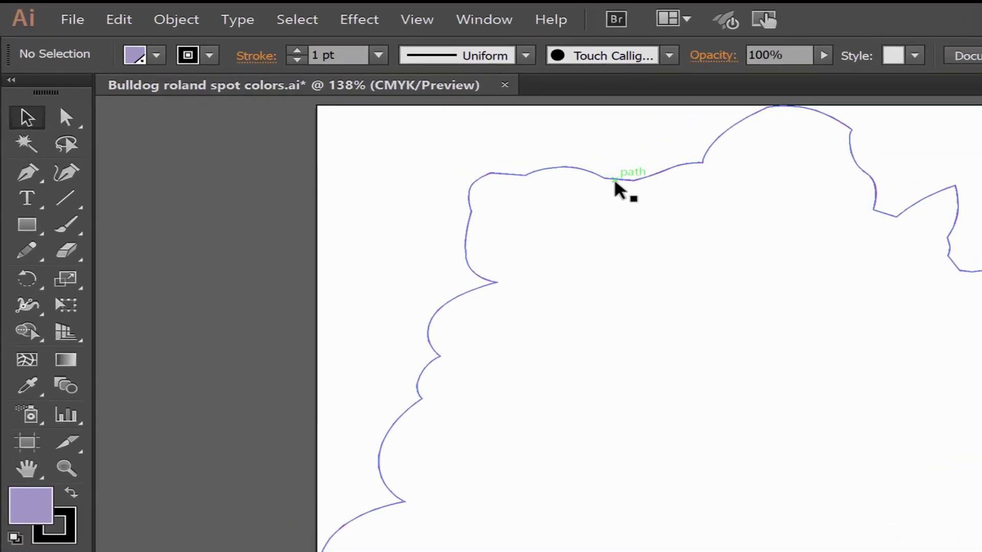
Offset the pink cut path outward by 0.1 in with Offset Path, then deselect it
{"action": "left_click", "coordinate": [429, 133]}
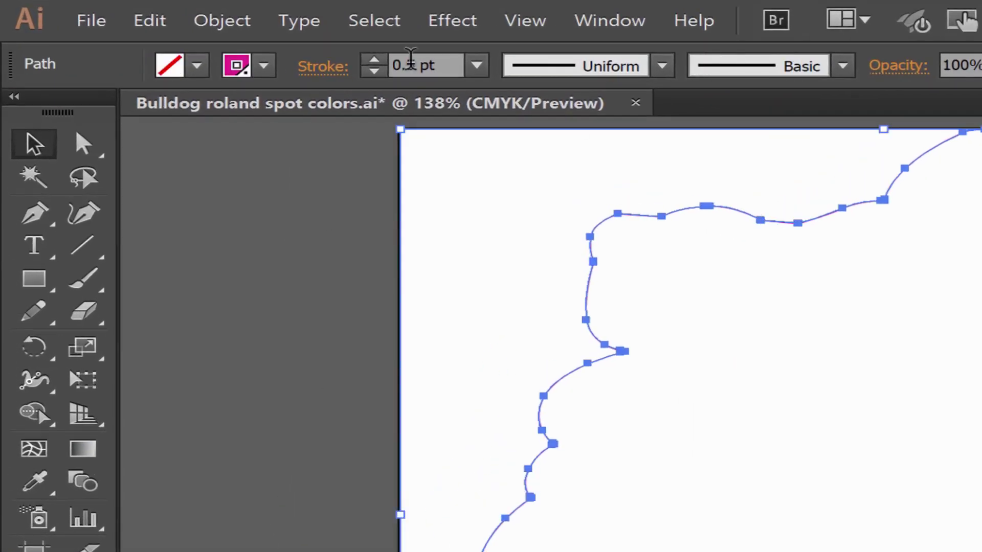
{"action": "left_click", "coordinate": [219, 21]}
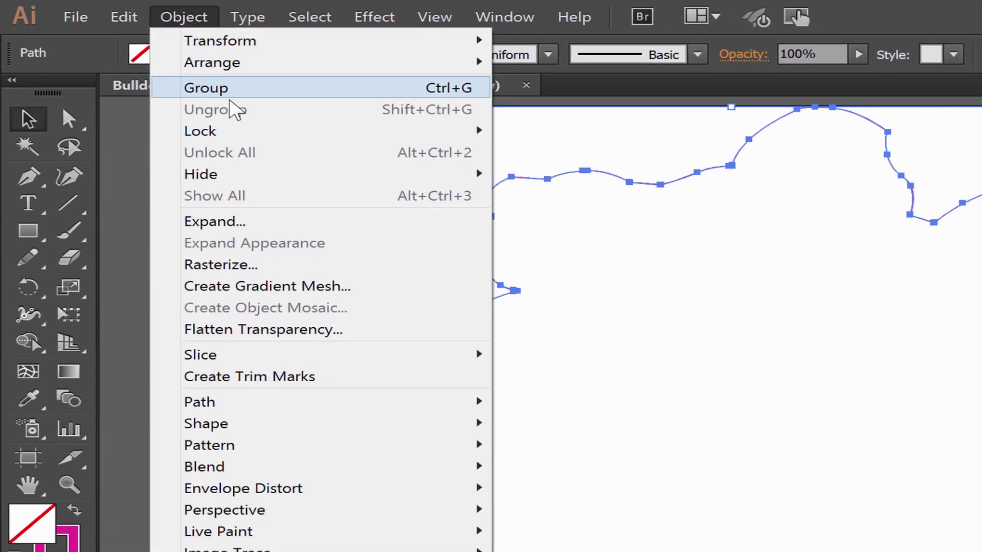
{"action": "mouse_move", "coordinate": [273, 404]}
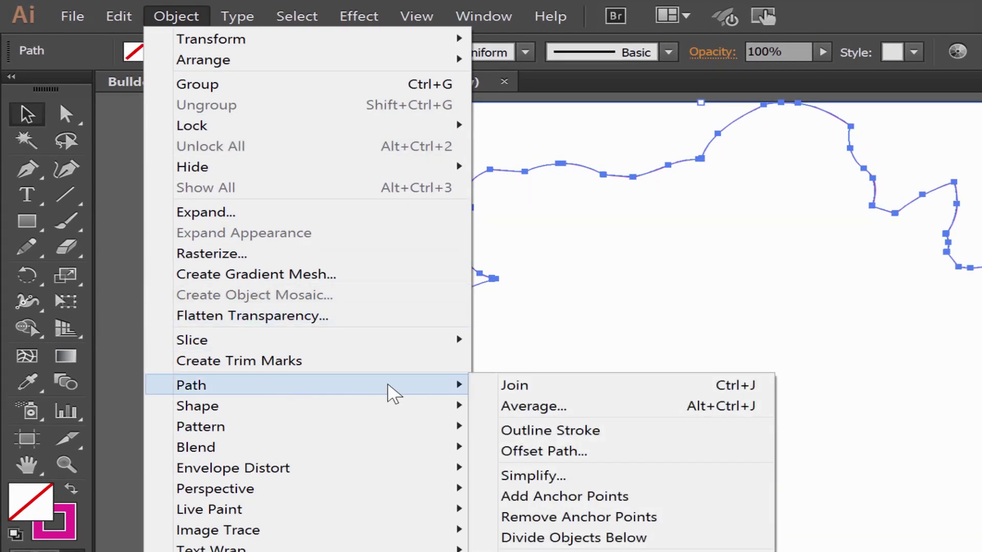
{"action": "left_click", "coordinate": [588, 454]}
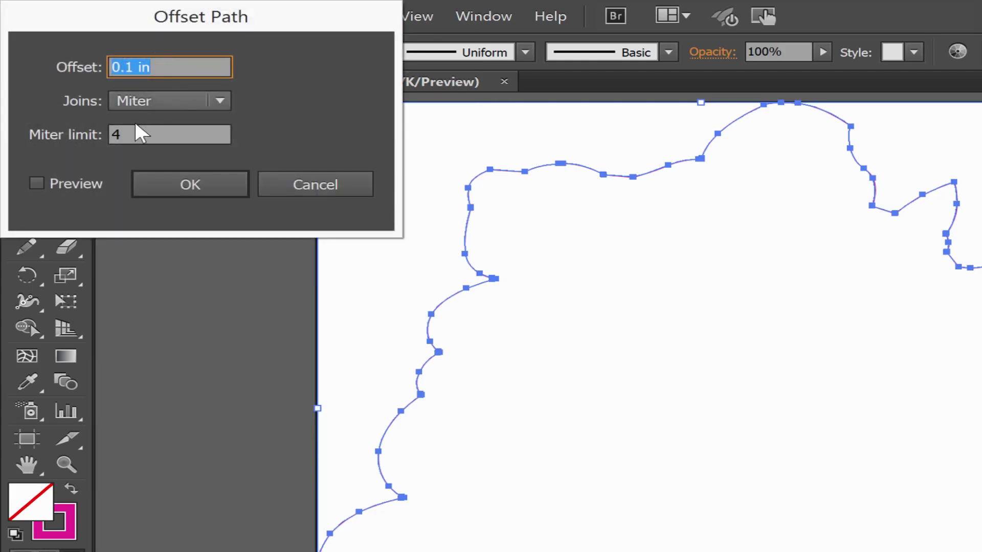
{"action": "left_click", "coordinate": [39, 184]}
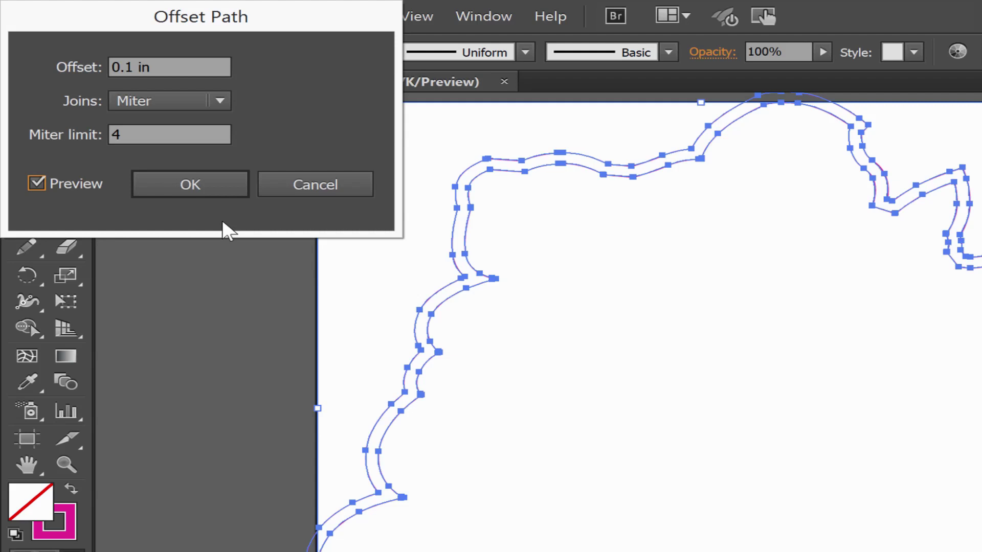
{"action": "left_click", "coordinate": [230, 190]}
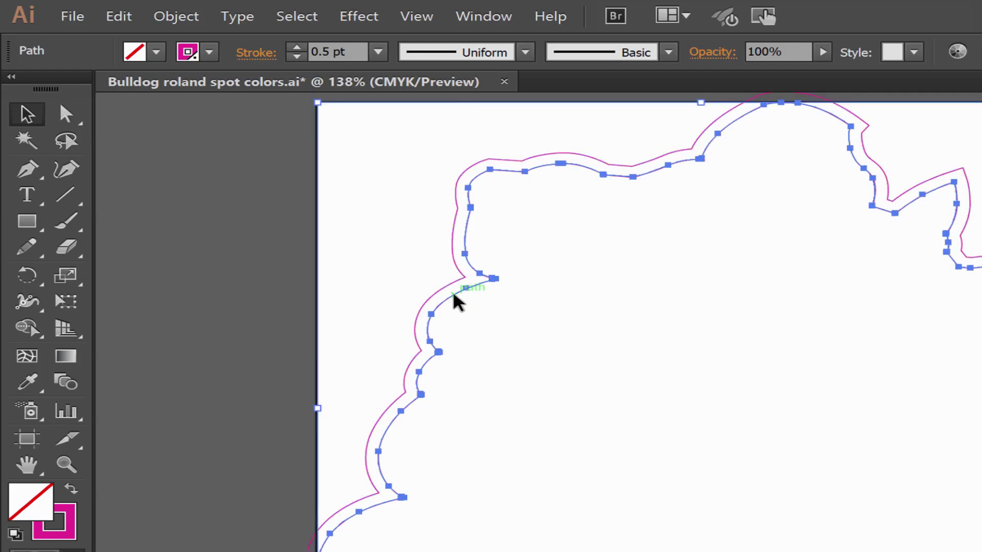
{"action": "left_click", "coordinate": [518, 347]}
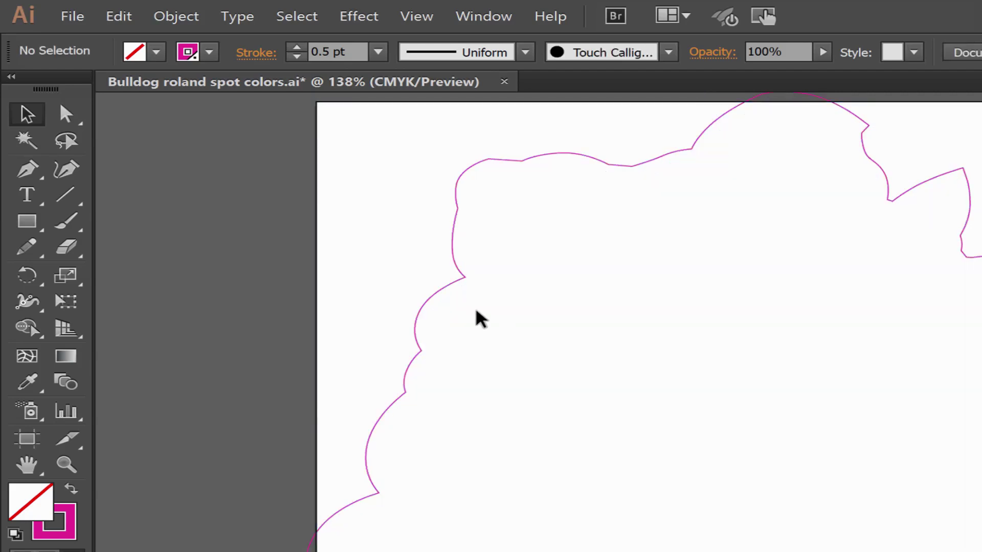
{"action": "left_click", "coordinate": [424, 303]}
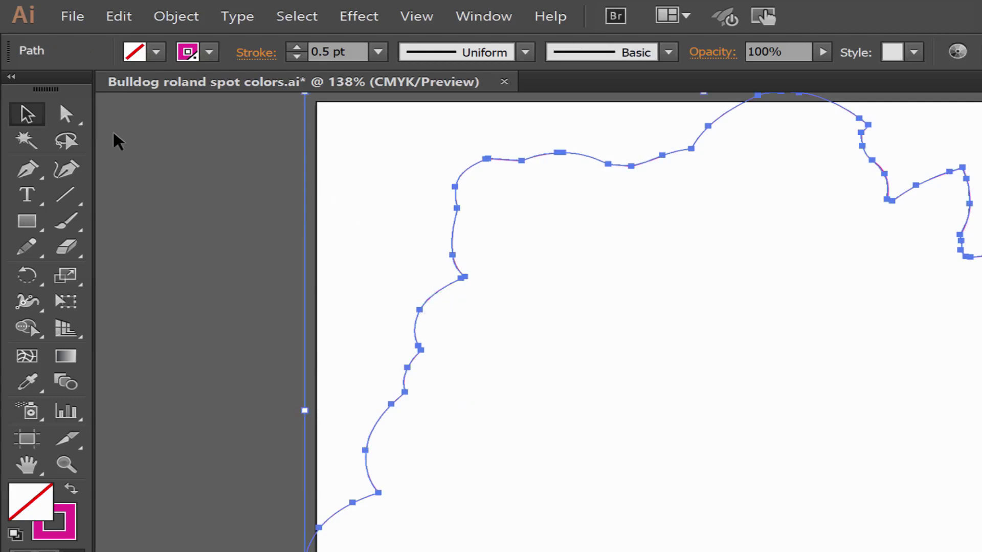
{"action": "left_click", "coordinate": [65, 114]}
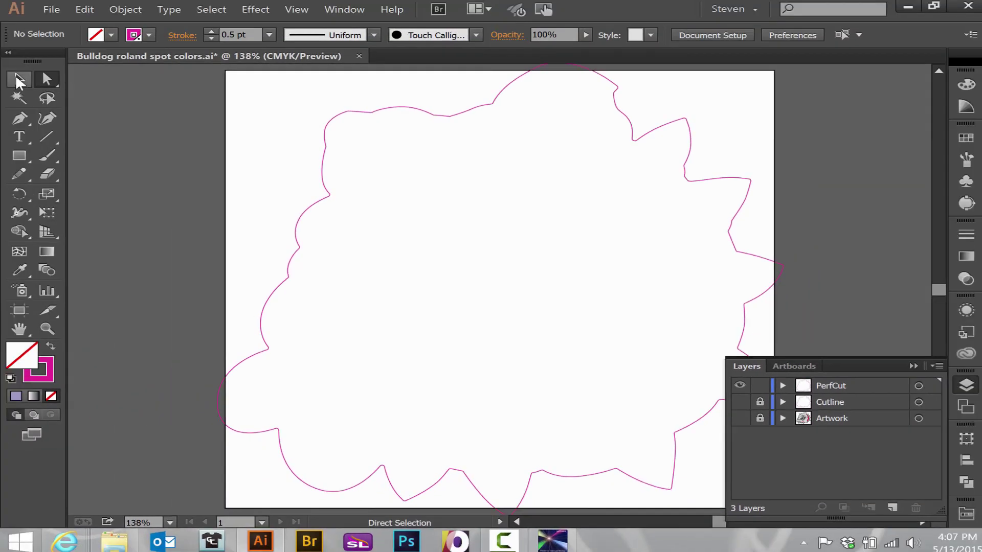
{"action": "left_click", "coordinate": [19, 81]}
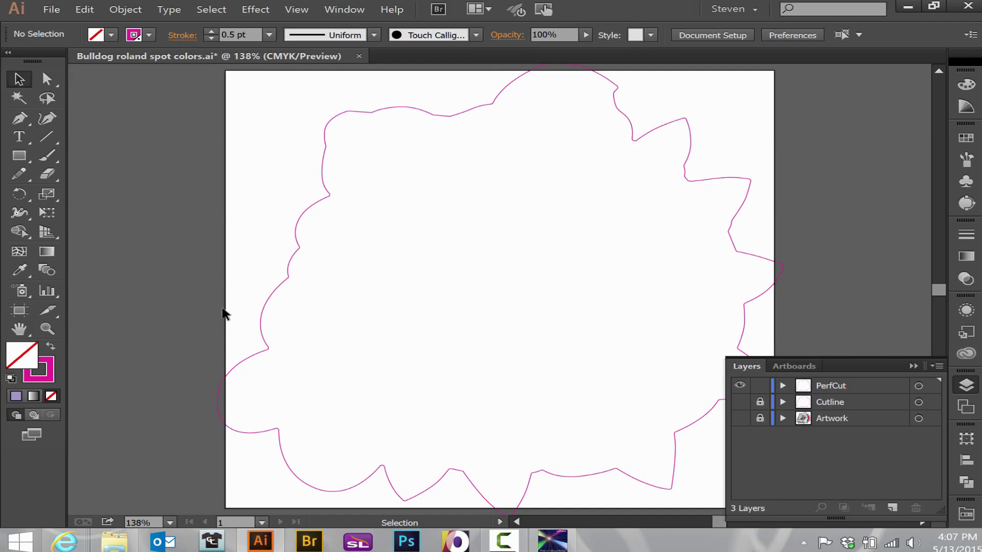
Fit the artboard to the artwork bounds from Object > Artboards
{"action": "left_click", "coordinate": [134, 12]}
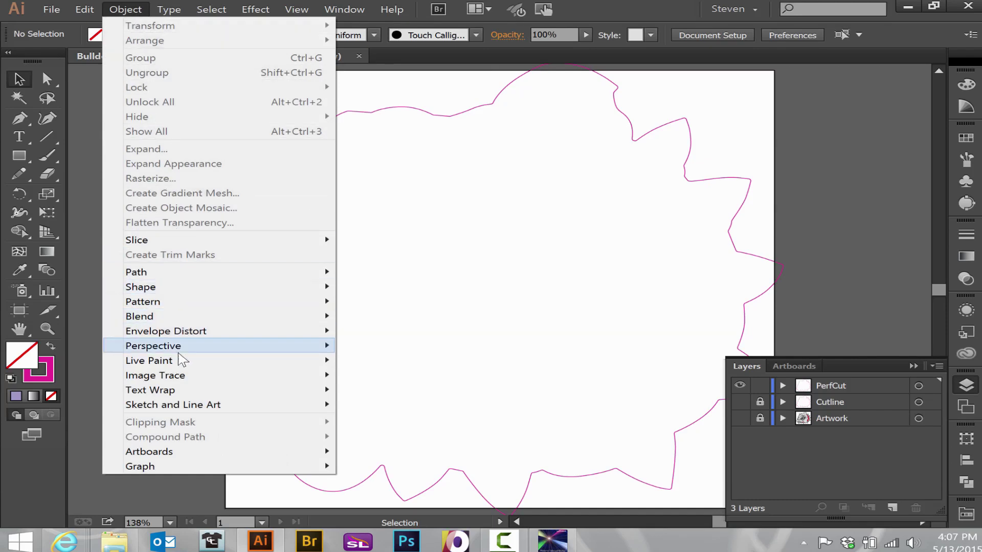
{"action": "mouse_move", "coordinate": [156, 453]}
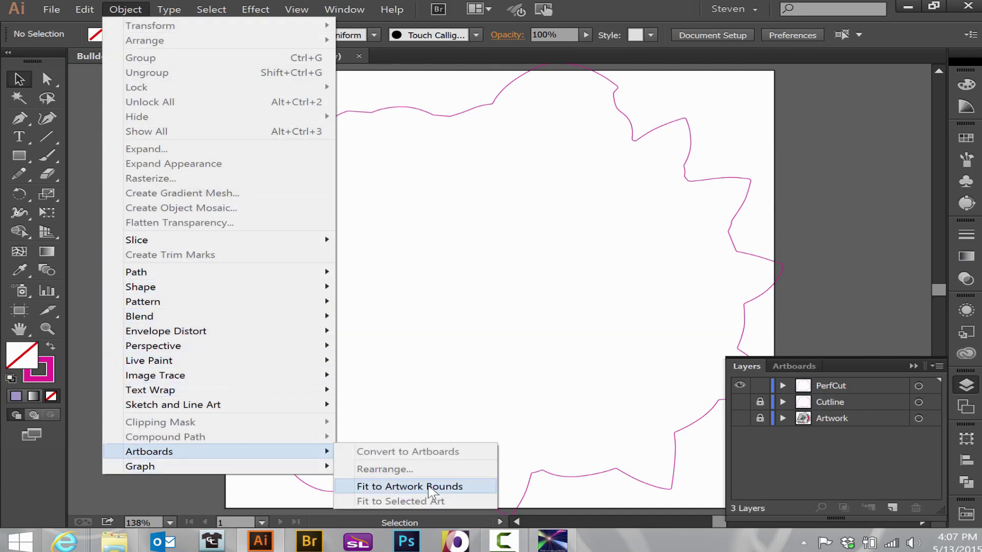
{"action": "left_click", "coordinate": [454, 493]}
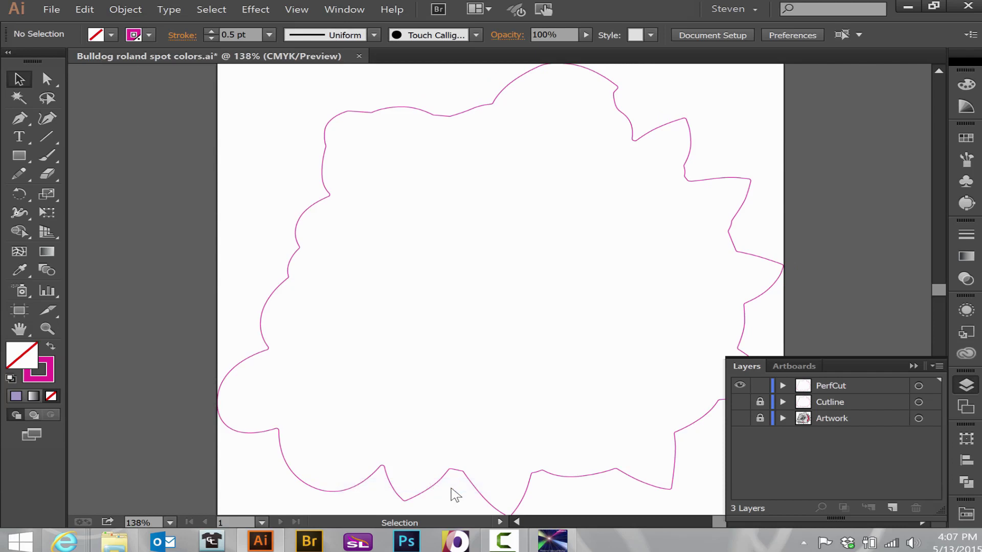
Copy the offset cut path, paste it in front, and confirm PerfCut holds two paths
{"action": "left_click", "coordinate": [476, 117]}
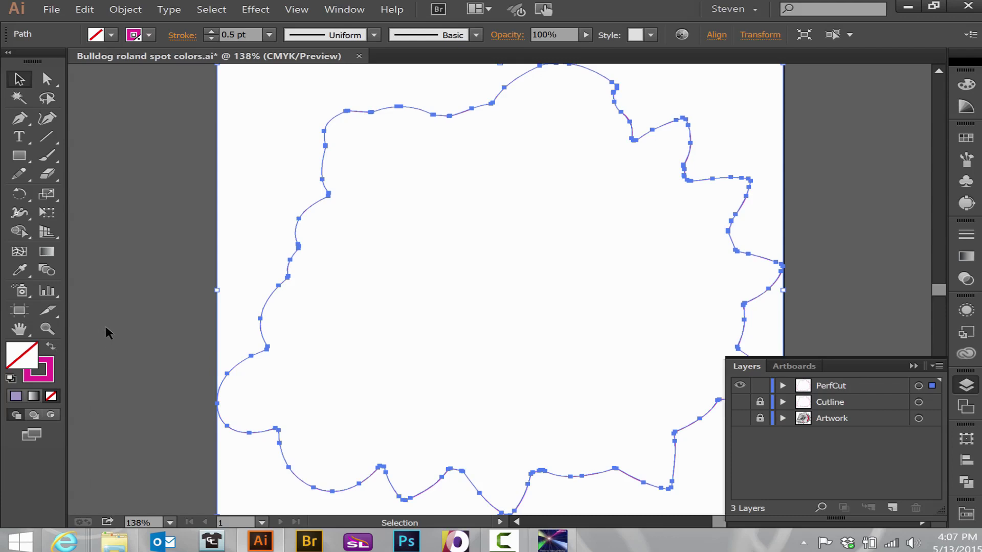
{"action": "key", "text": "a"}
{"action": "key", "text": "v"}
{"action": "key", "text": "ctrl"}
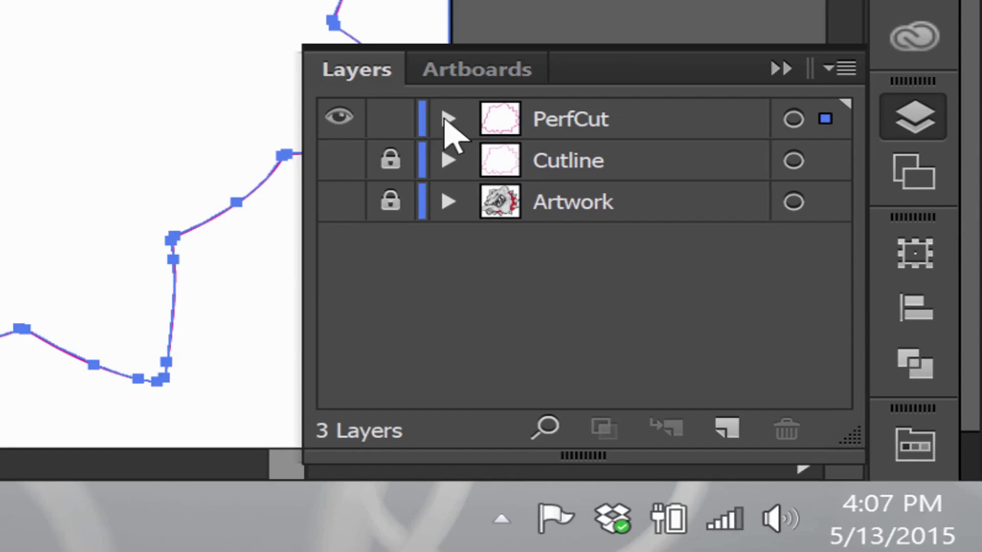
{"action": "left_click", "coordinate": [449, 120]}
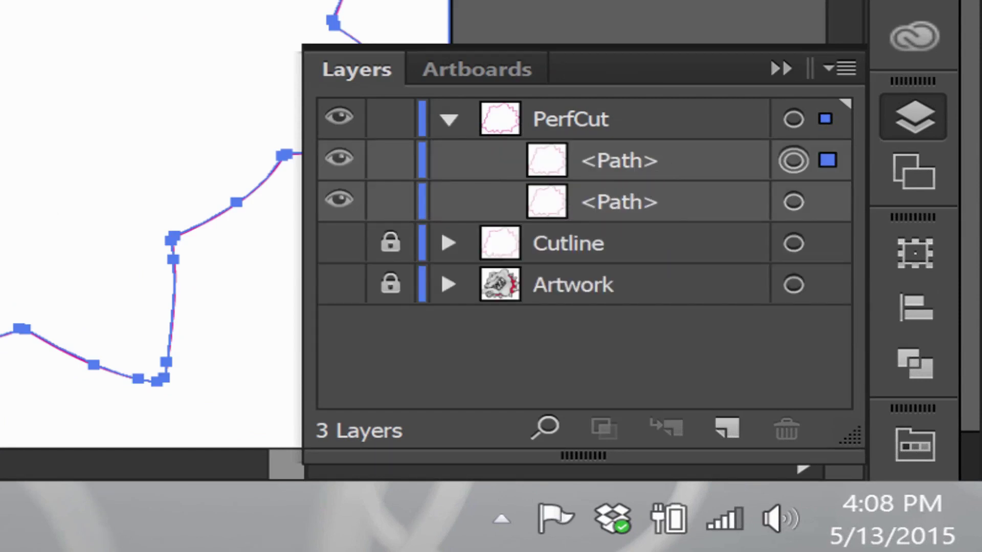
{"action": "key", "text": "ctrl+shift+a"}
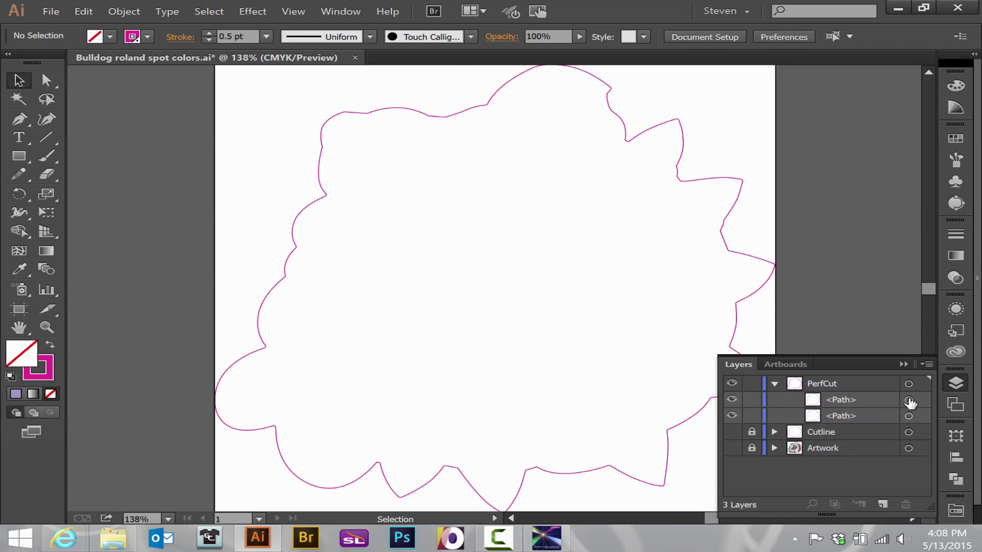
Apply the PerfCutContour swatch as the stroke of the top path on PerfCut
{"action": "left_click", "coordinate": [909, 400]}
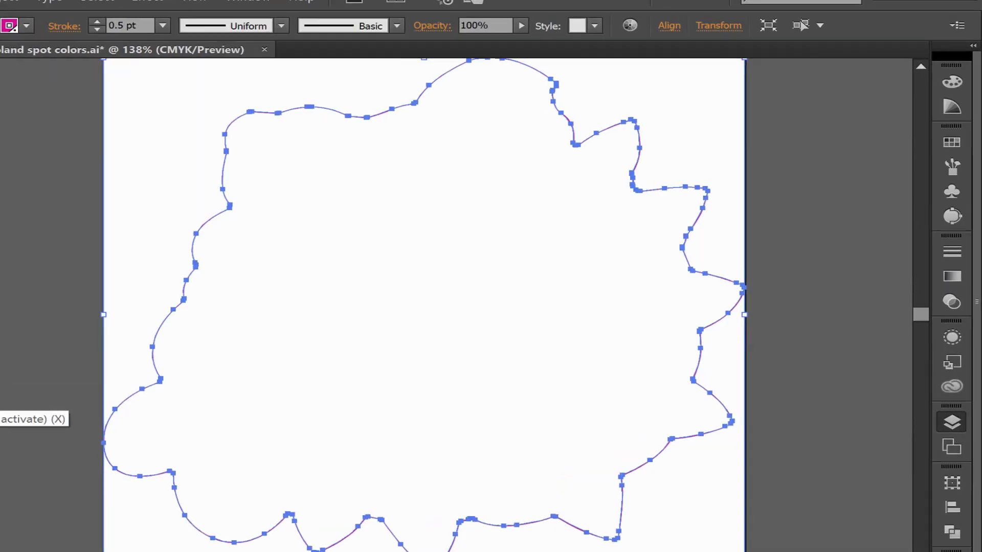
{"action": "left_click", "coordinate": [47, 369]}
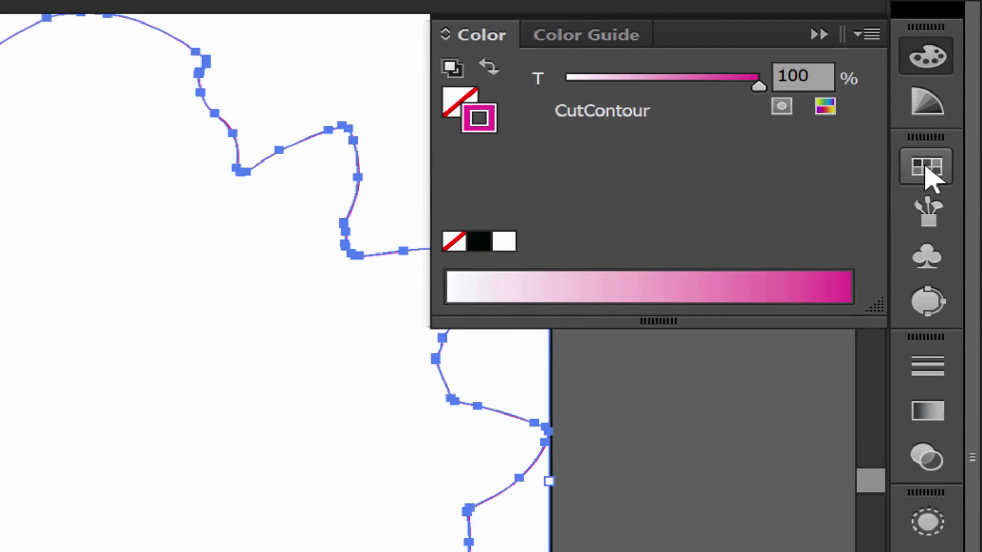
{"action": "left_click", "coordinate": [926, 169]}
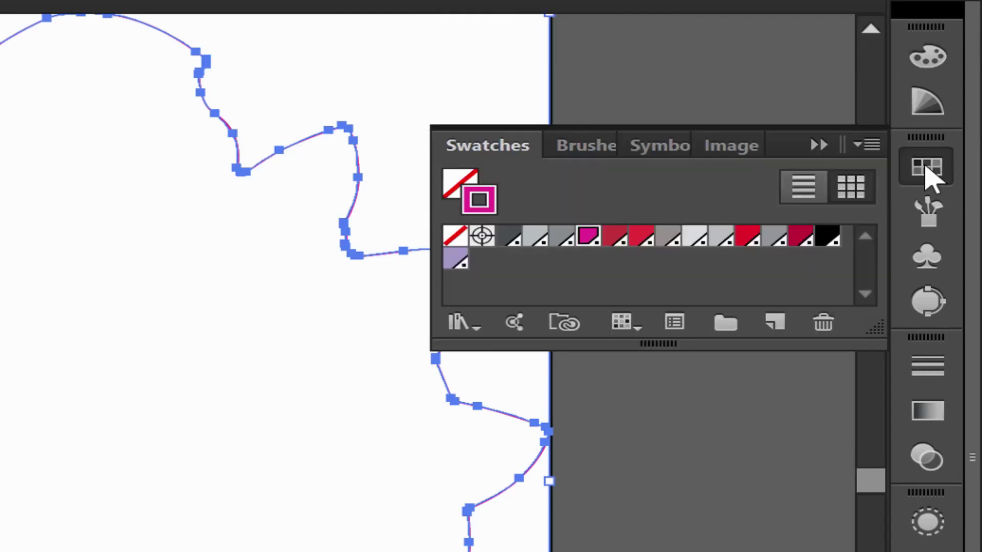
{"action": "left_click", "coordinate": [457, 260]}
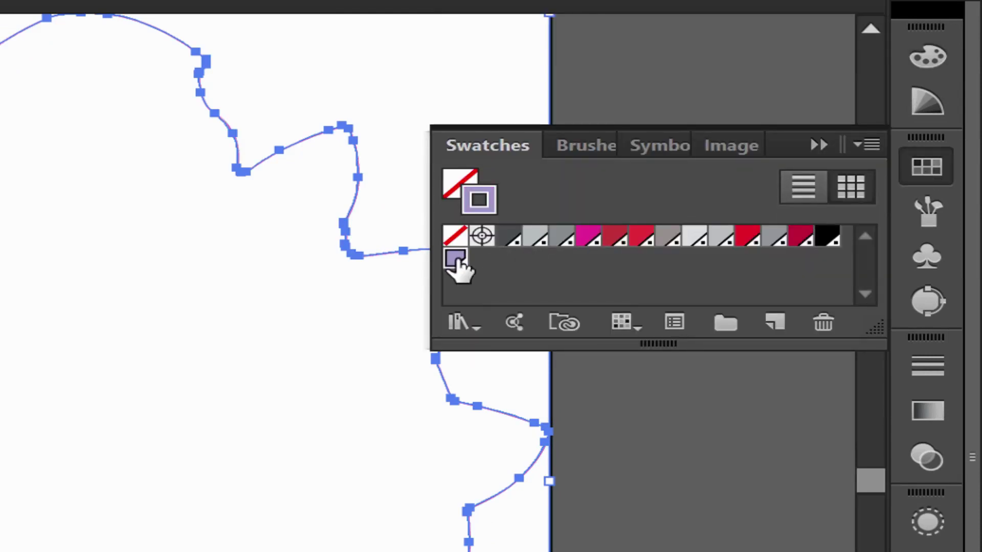
{"action": "left_click", "coordinate": [347, 99]}
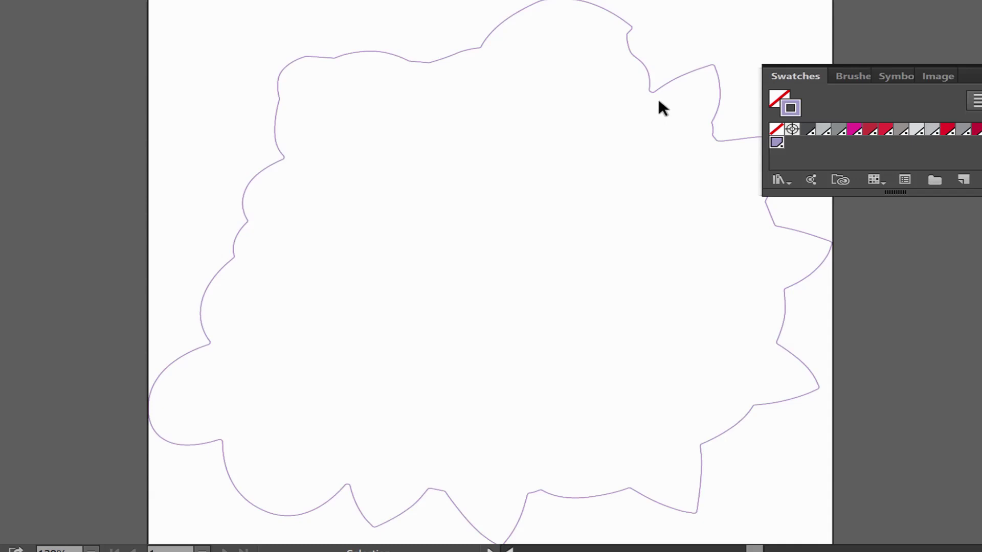
Test a dragged duplicate to compare both paths, undo it, and deselect
{"action": "left_click_drag", "start_coordinate": [659, 91], "coordinate": [652, 125]}
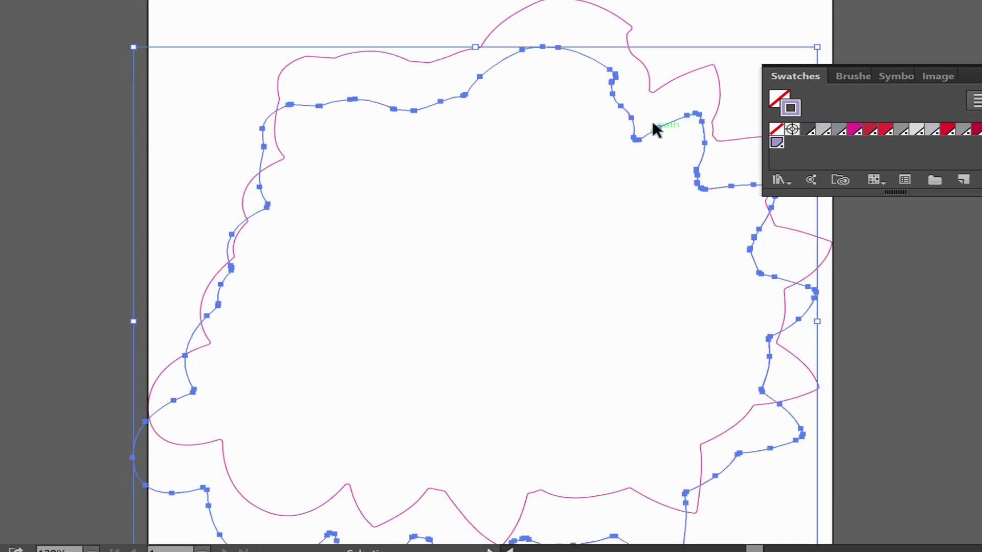
{"action": "left_click", "coordinate": [658, 110]}
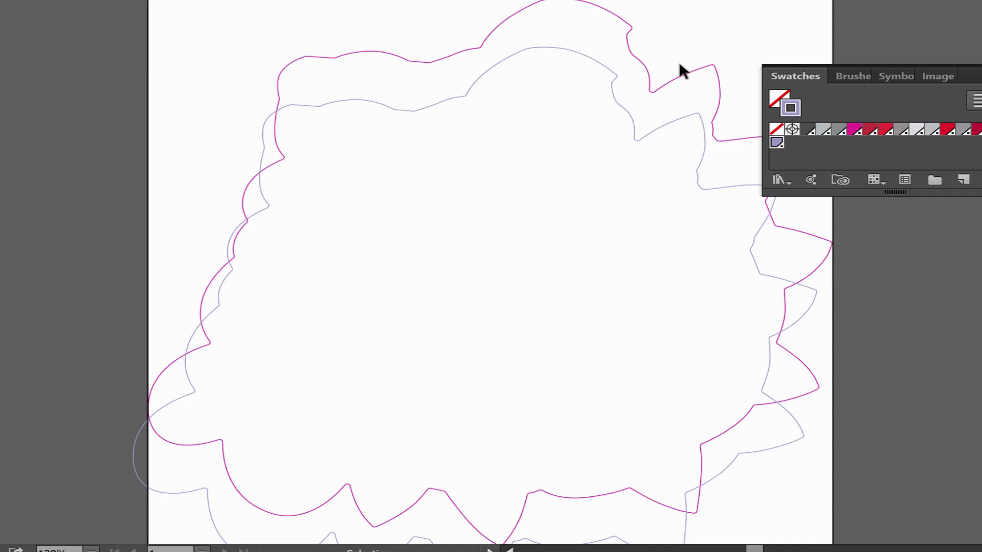
{"action": "key", "text": "ctrl+z"}
{"action": "key", "text": "ctrl+z"}
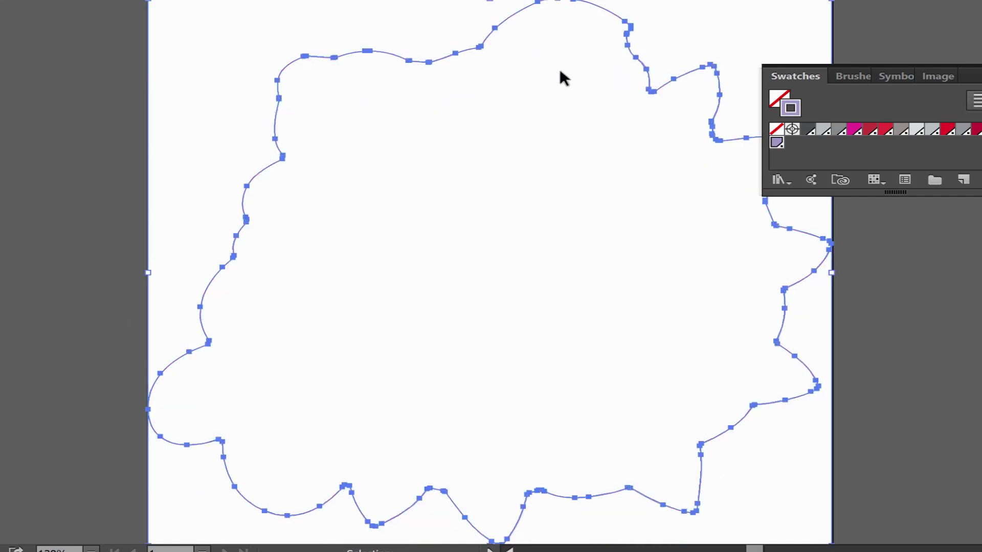
{"action": "left_click", "coordinate": [208, 51]}
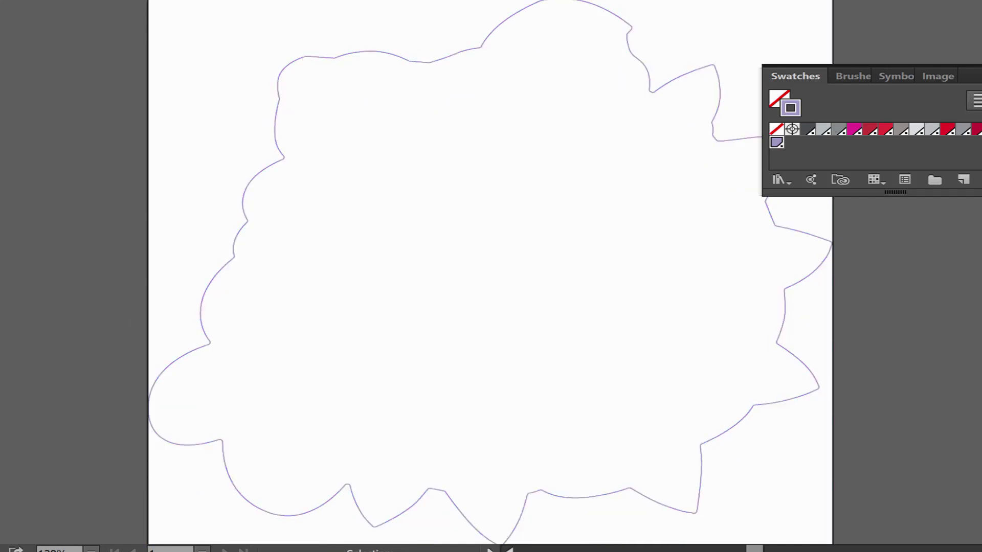
{"action": "key", "text": "Escape"}
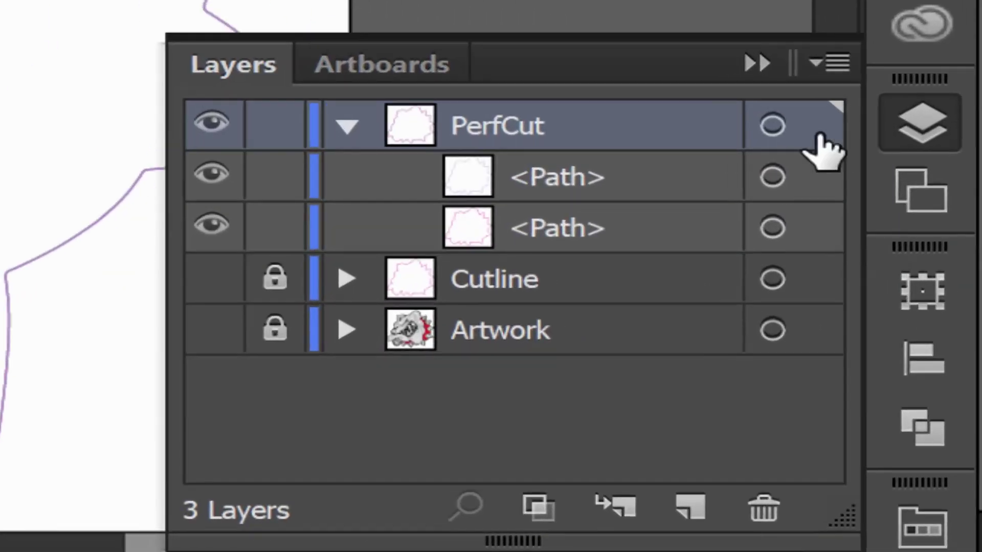
Collapse PerfCut, then show and unlock the Cutline and Artwork layers
{"action": "left_click", "coordinate": [348, 126]}
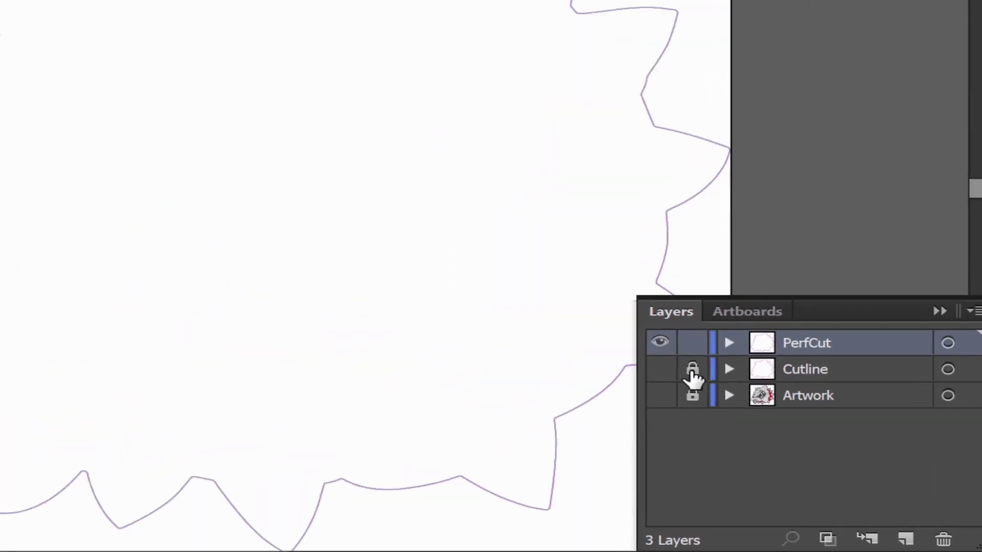
{"action": "left_click", "coordinate": [660, 370]}
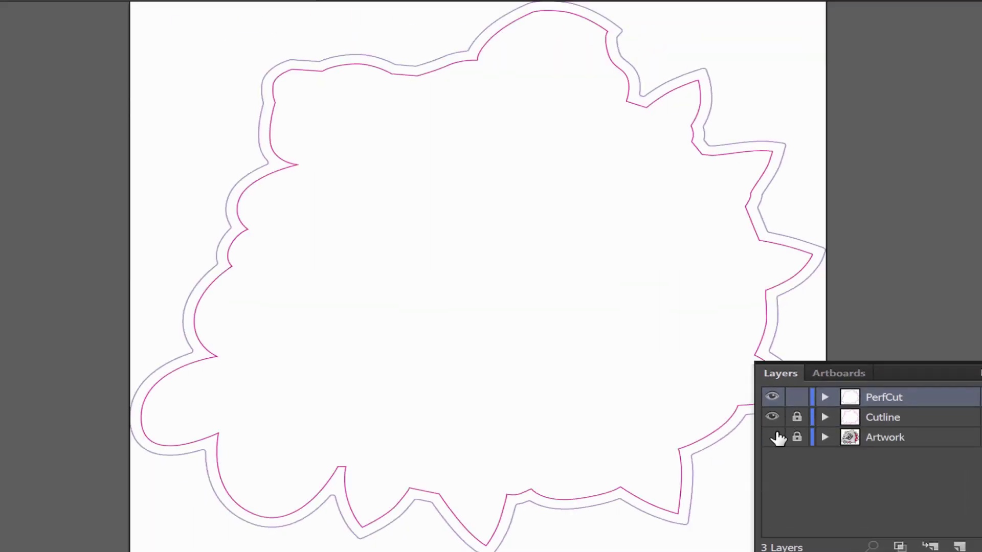
{"action": "left_click", "coordinate": [772, 439]}
{"action": "left_click", "coordinate": [797, 418]}
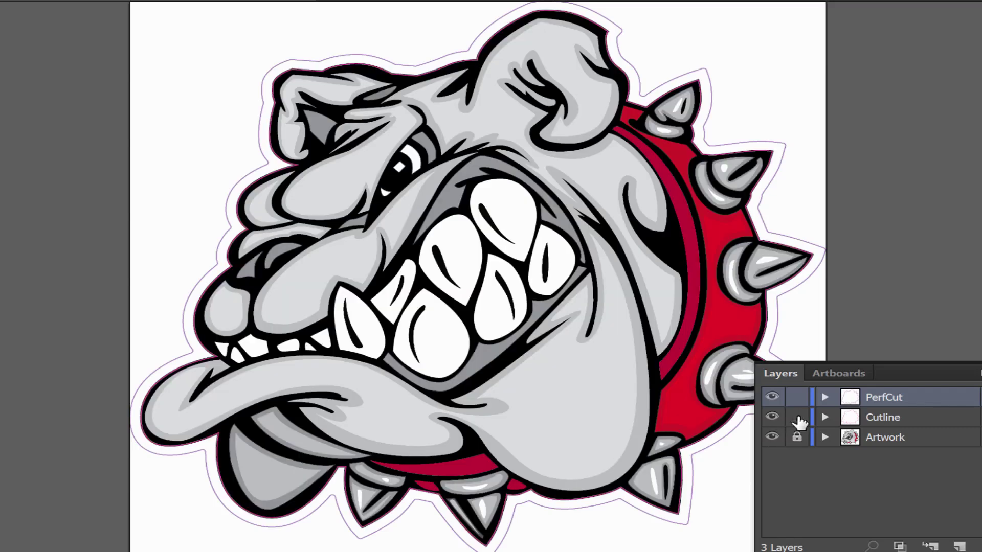
{"action": "left_click", "coordinate": [796, 438]}
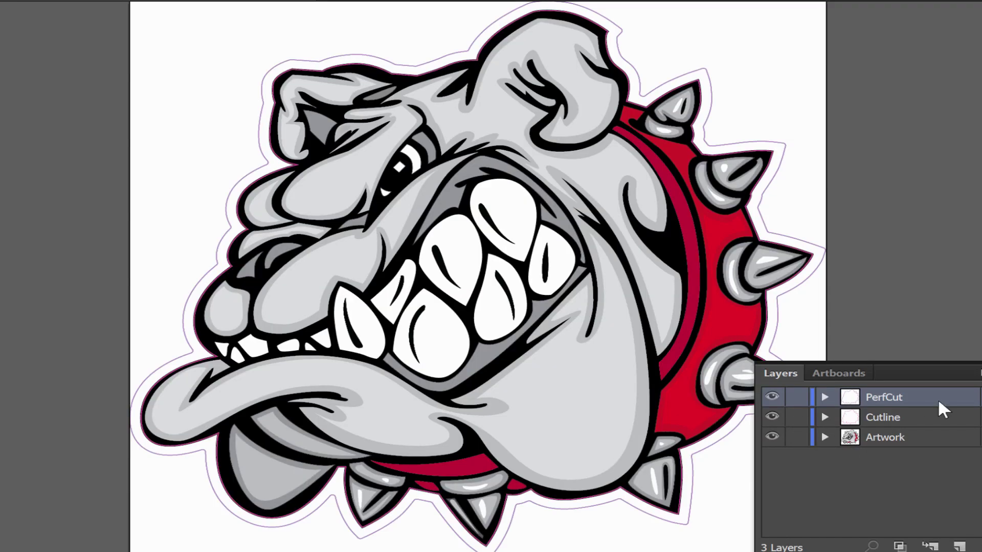